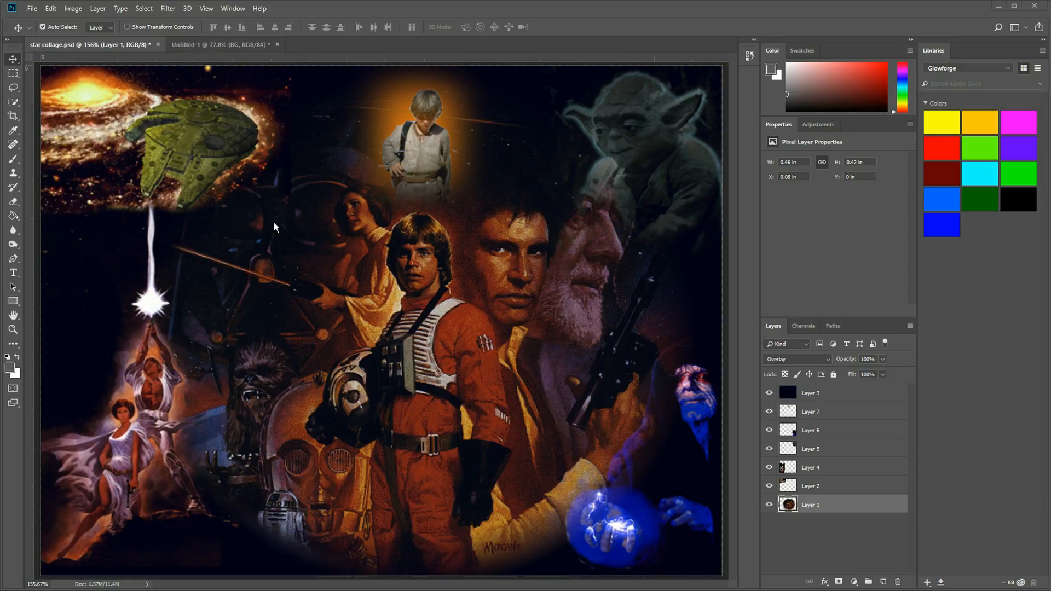
Check the collage source images folder, and switch to the blank Untitled-1 document.
key(alt+Tab)
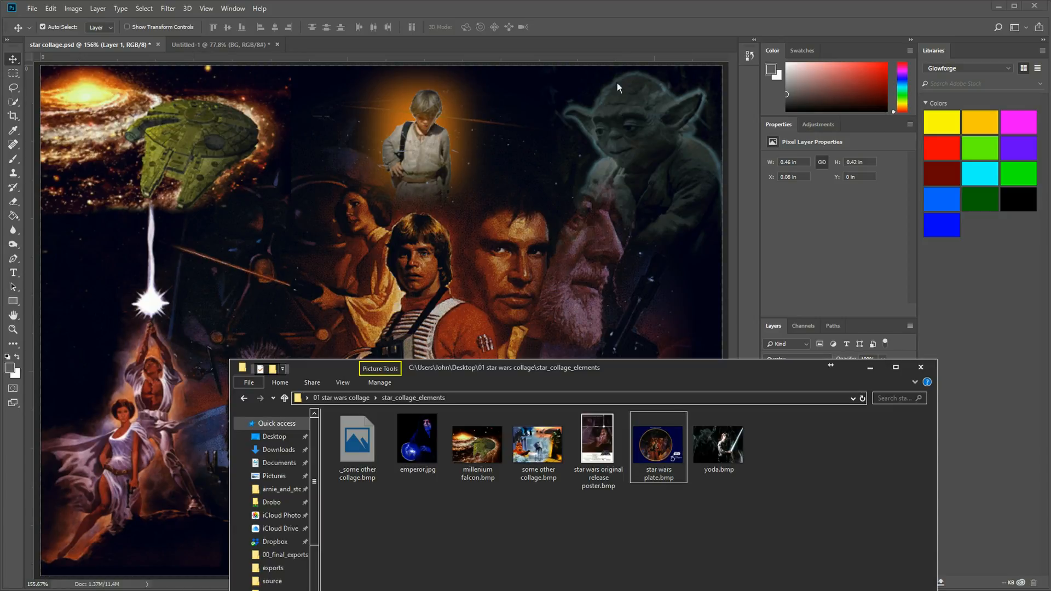
key(alt+Tab)
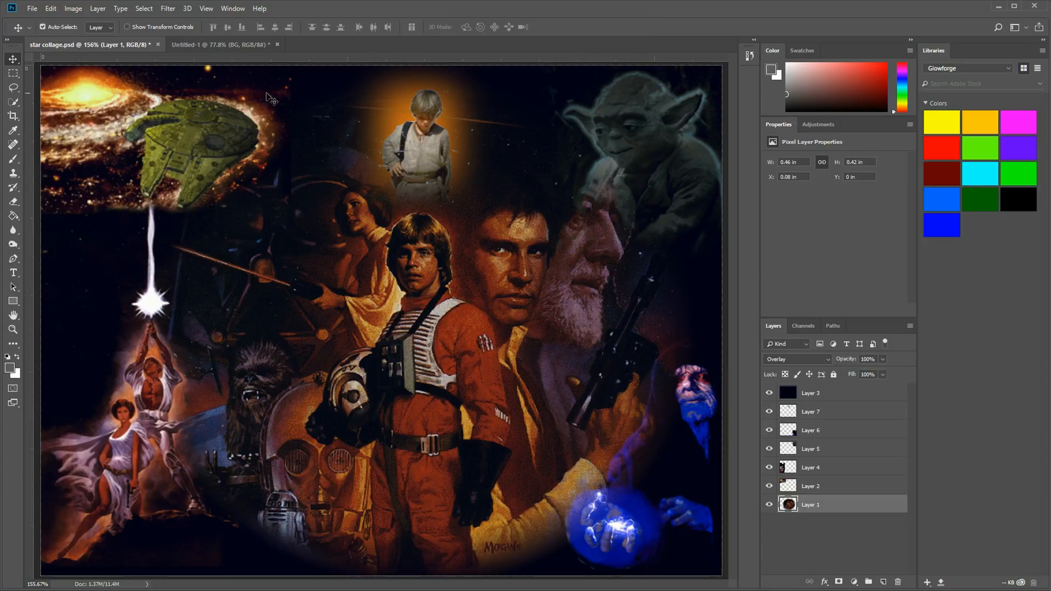
click(187, 46)
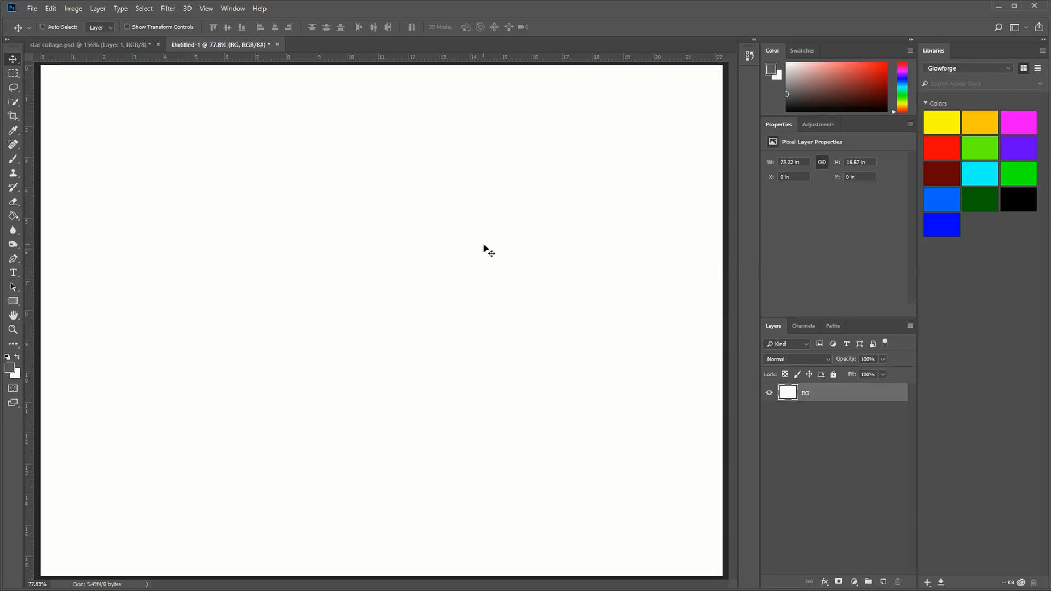
key(ctrl+minus)
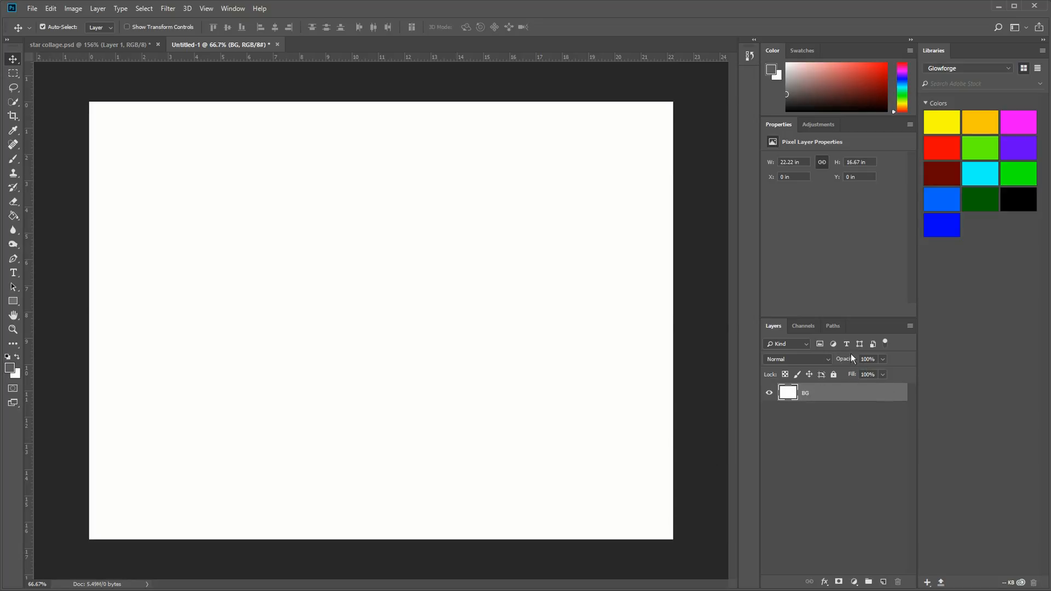
Toggle the lock on the BG layer on and off, leaving the layer fully locked.
click(834, 375)
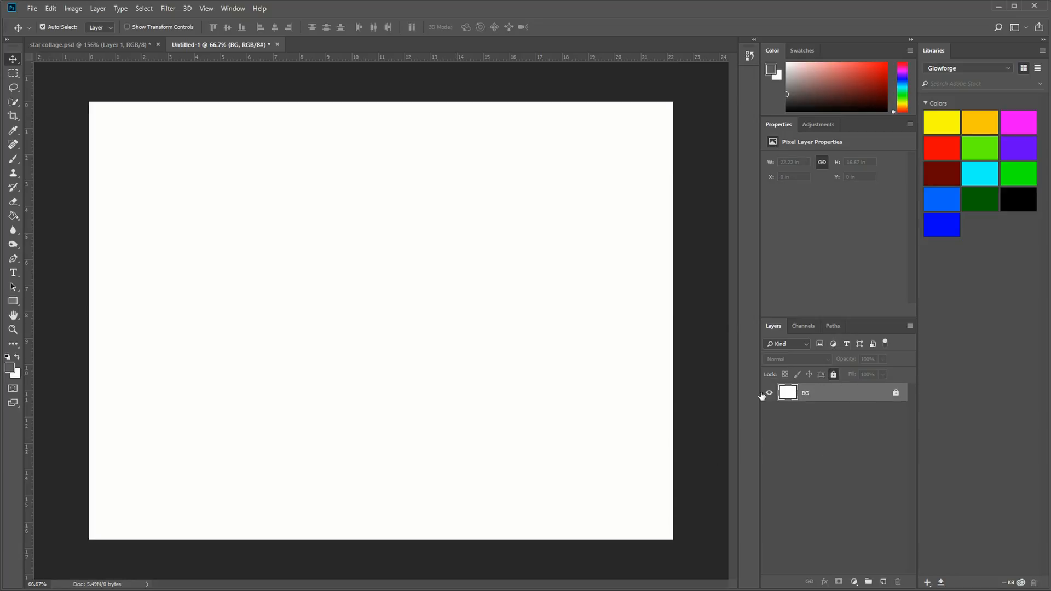
click(896, 393)
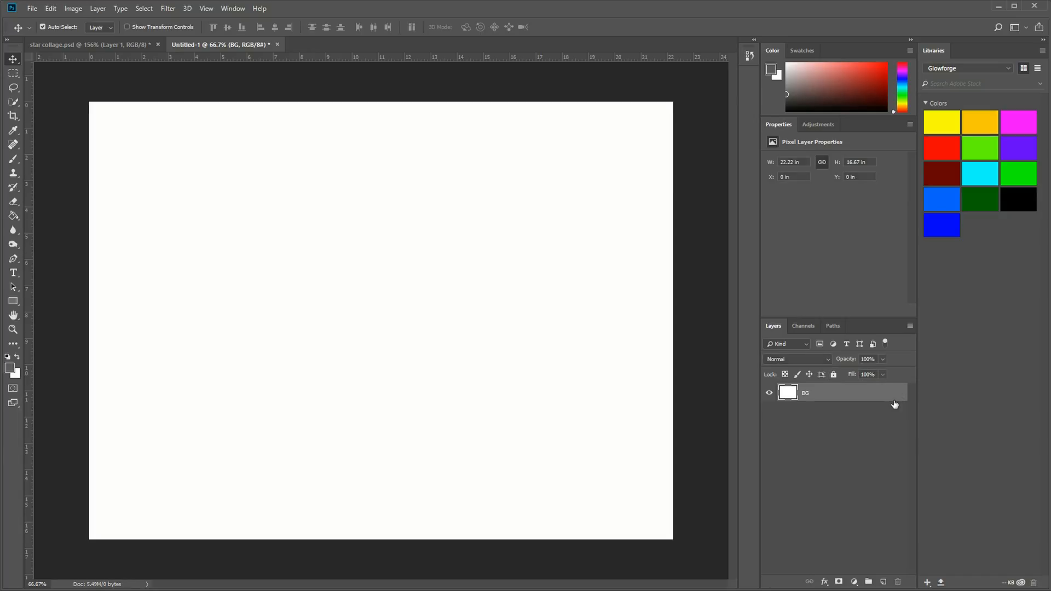
click(834, 375)
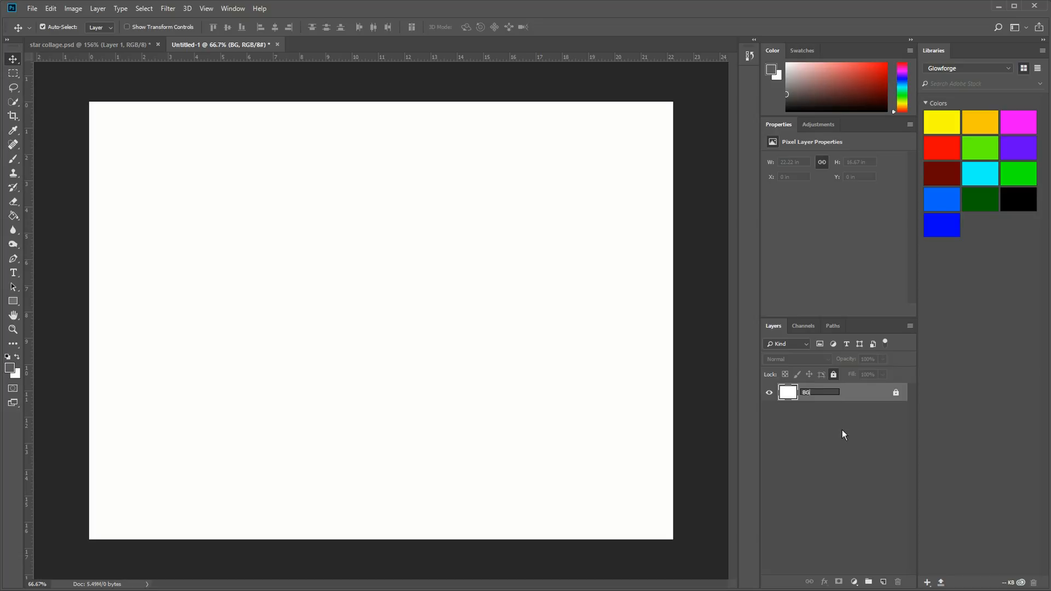
key(Return)
click(896, 393)
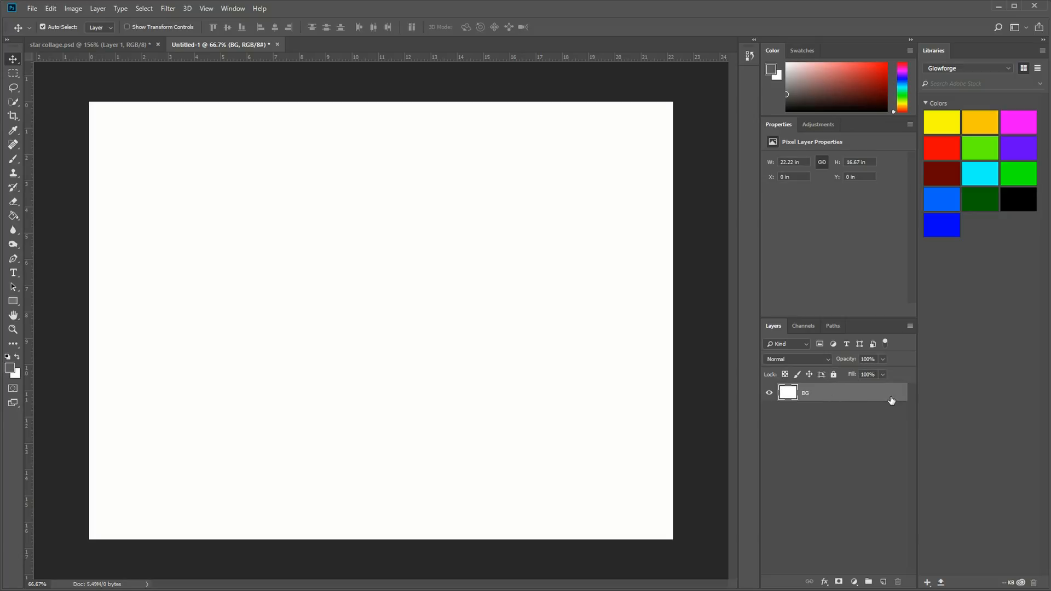
click(835, 375)
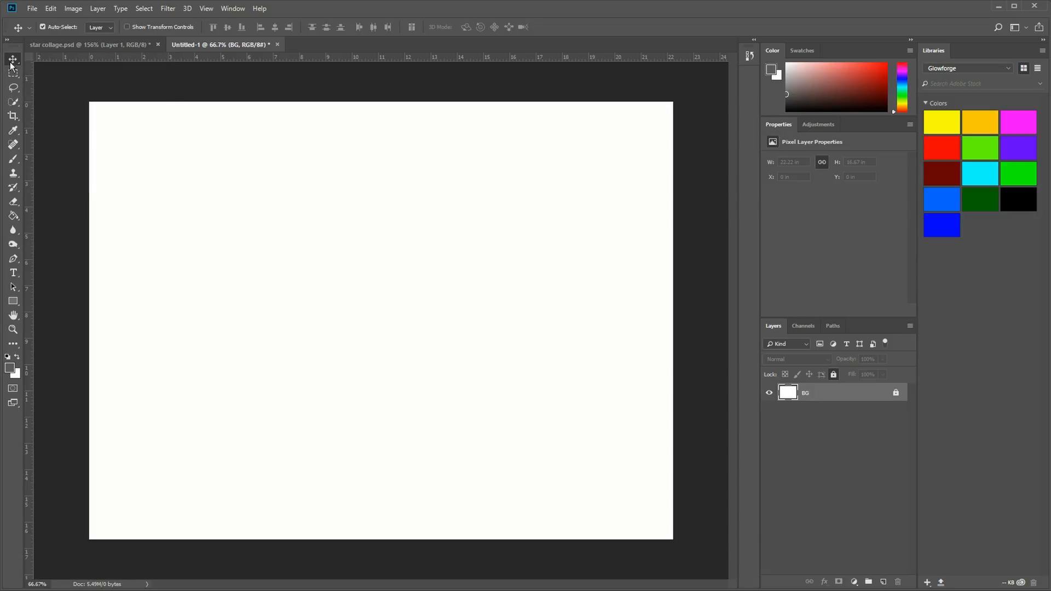
Try to move the locked BG layer across the canvas with the Move tool.
drag(323, 195, 546, 395)
drag(619, 362, 482, 387)
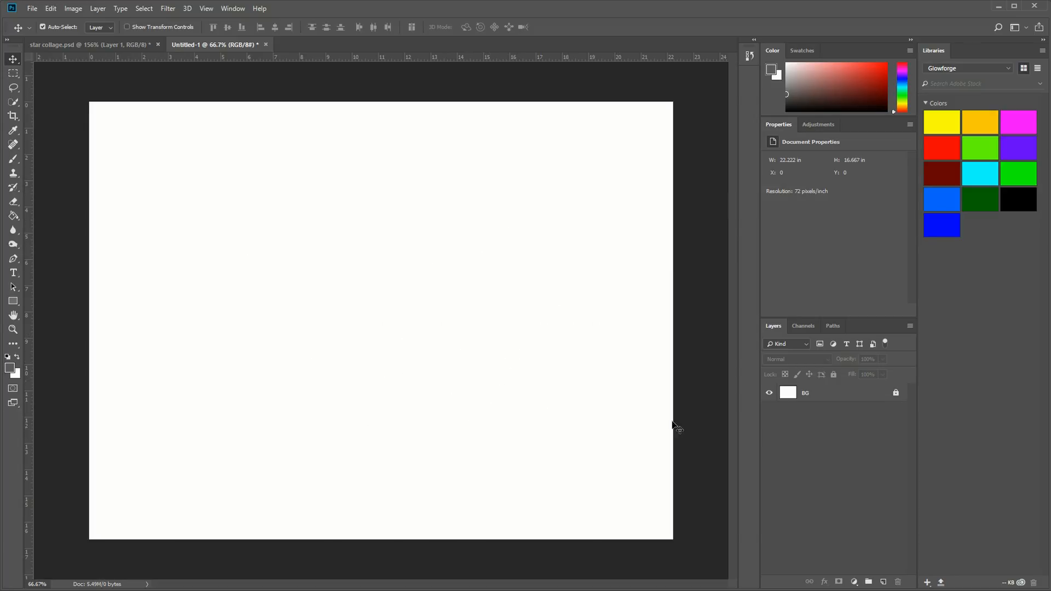
click(808, 394)
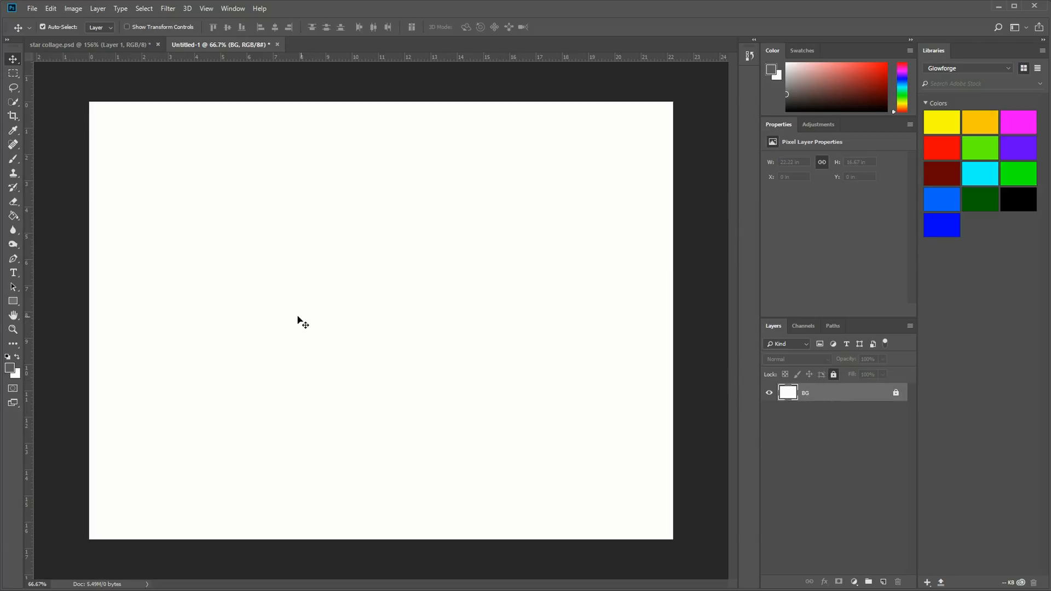
drag(252, 229, 617, 422)
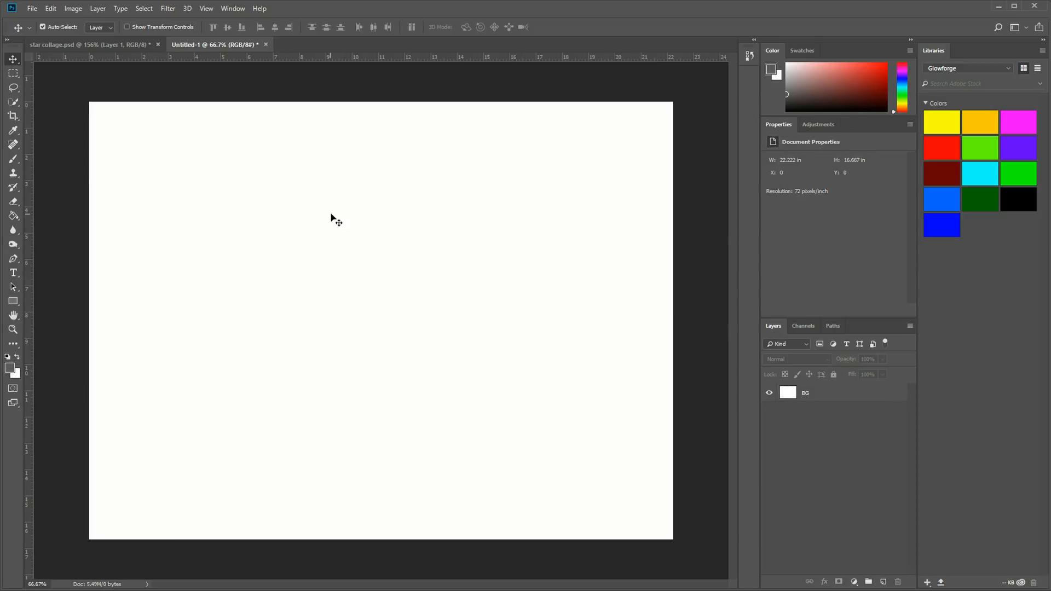
Move the unlocked BG layer off the canvas edges and realign it at X 0 in, Y 0 in.
drag(331, 217, 544, 421)
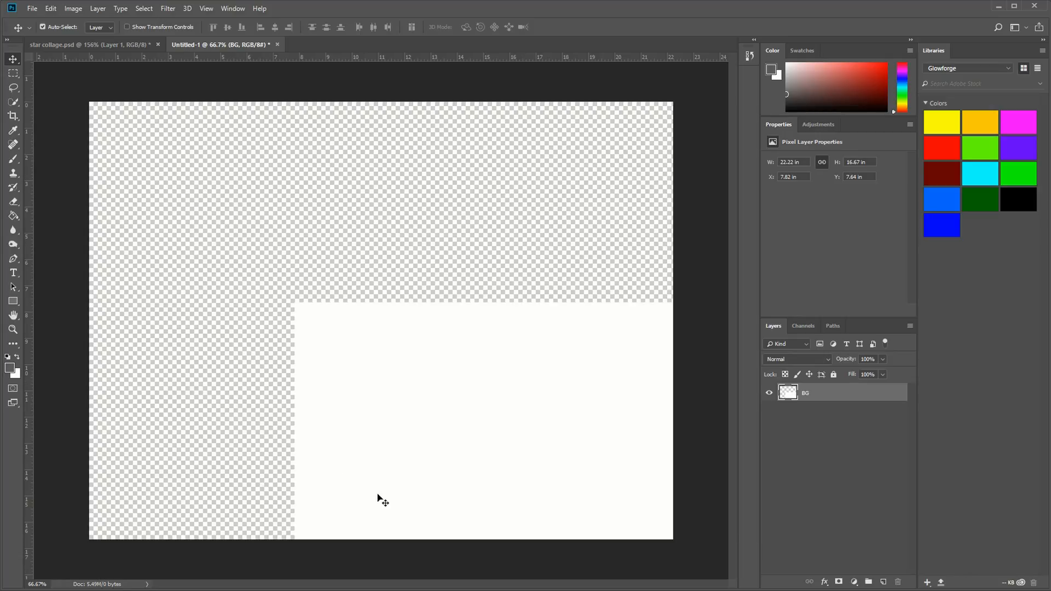
drag(479, 450, 184, 203)
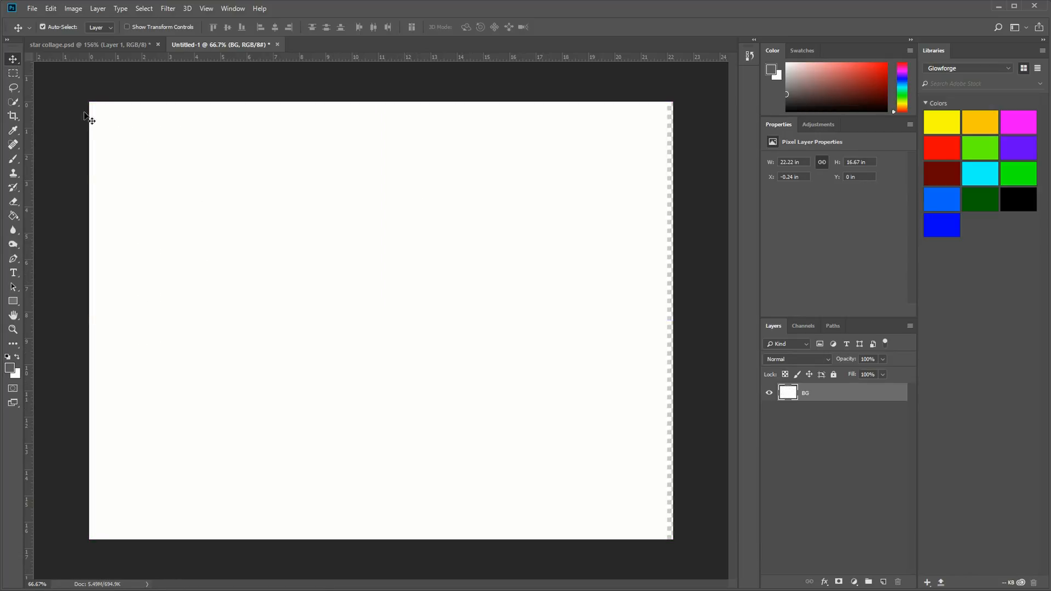
drag(589, 476, 596, 472)
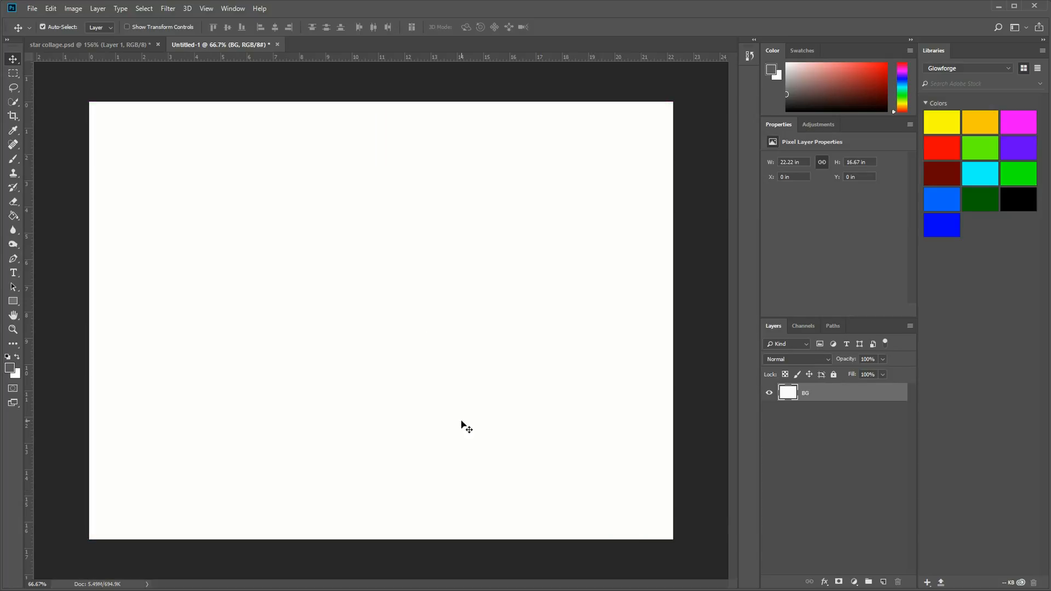
key(alt+Tab)
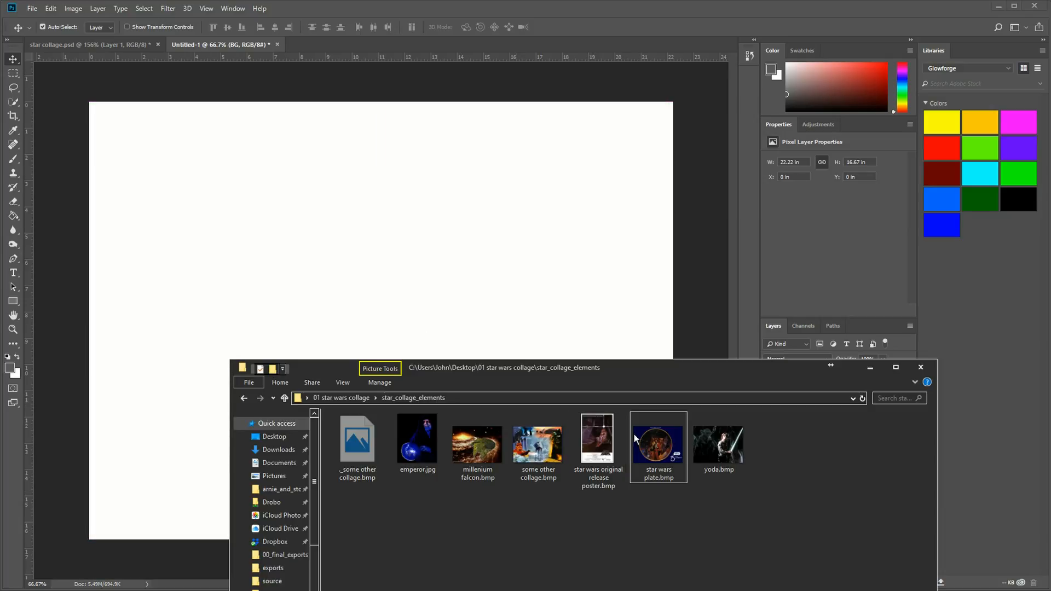
drag(654, 448, 392, 258)
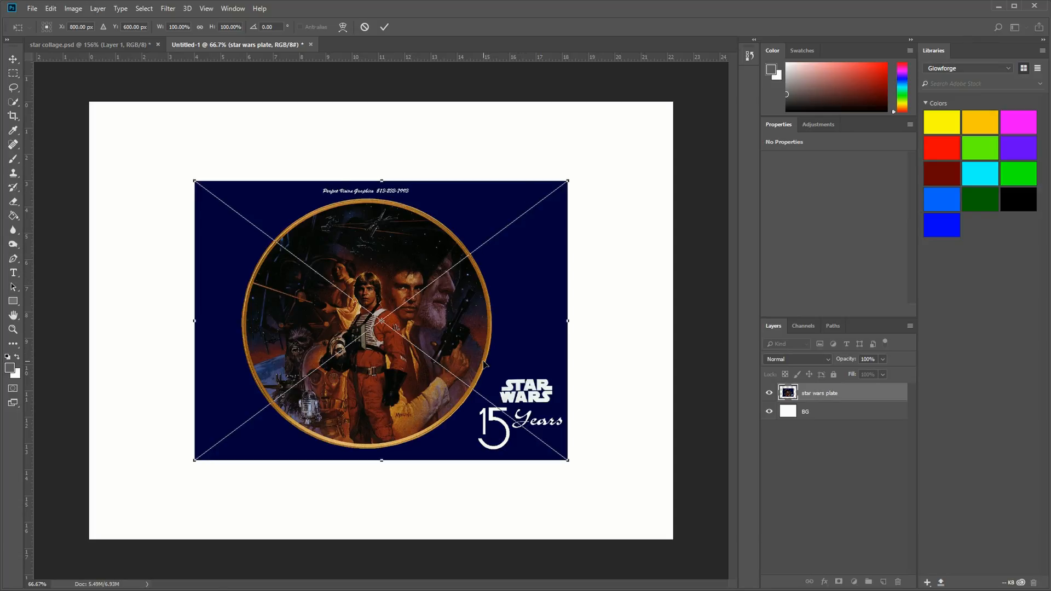
key(Escape)
Place star wars plate.bmp from the star_collage_elements folder into the Untitled-1 document.
click(482, 583)
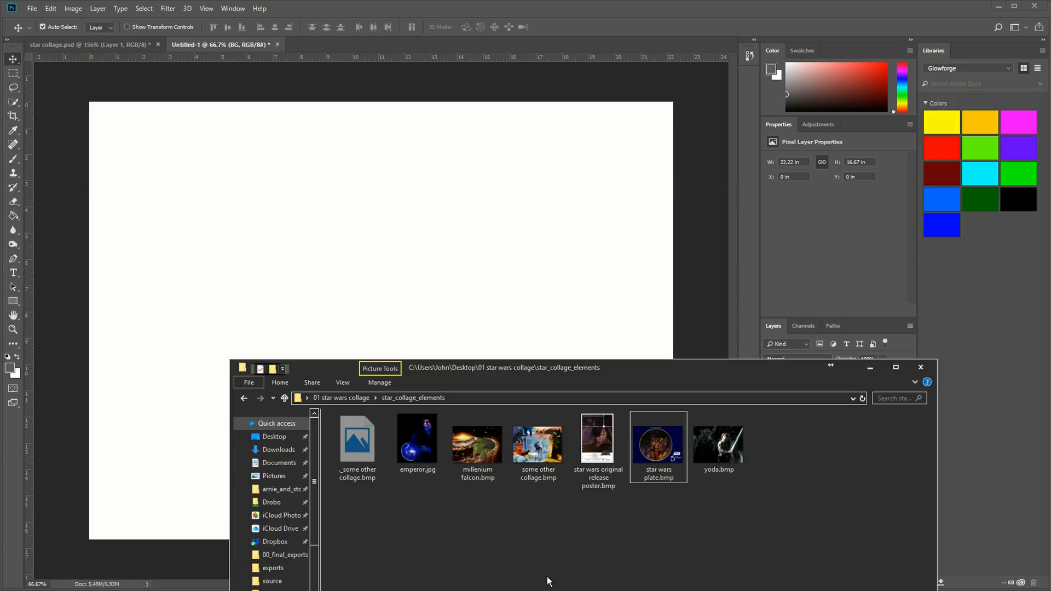
drag(635, 466, 602, 306)
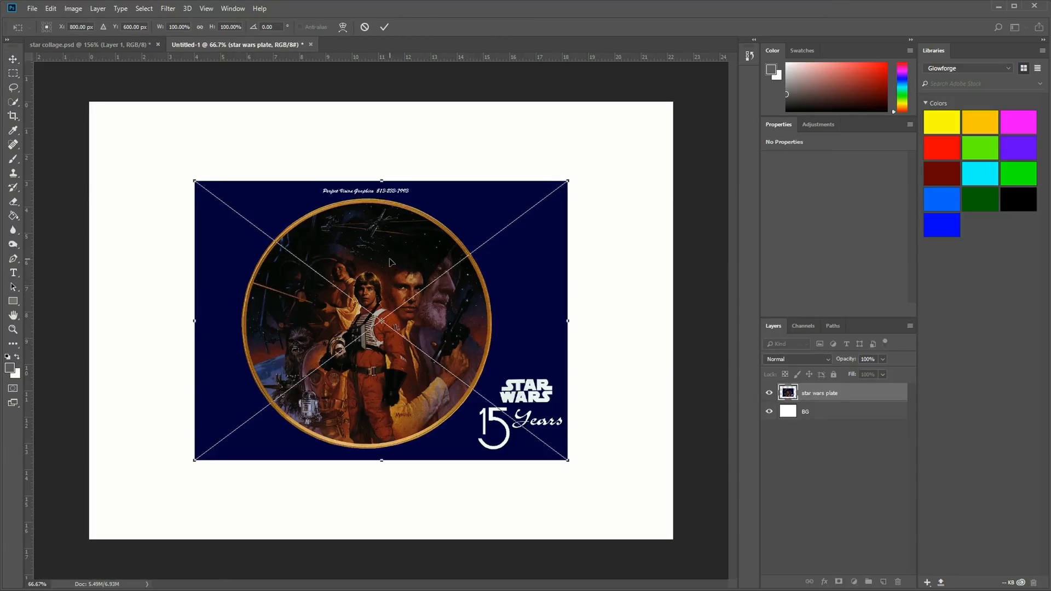
mouse_move(393, 263)
mouse_down()
mouse_move(412, 274)
mouse_move(392, 274)
mouse_move(423, 274)
mouse_move(389, 273)
mouse_move(391, 263)
mouse_move(402, 289)
mouse_move(425, 289)
mouse_move(391, 289)
mouse_move(415, 288)
mouse_move(389, 287)
mouse_move(400, 283)
mouse_move(392, 264)
mouse_up()
Try resizing the placed plate image by its corner, its width and its height, undoing each resize.
drag(569, 179, 511, 198)
key(ctrl+z)
drag(568, 322, 545, 359)
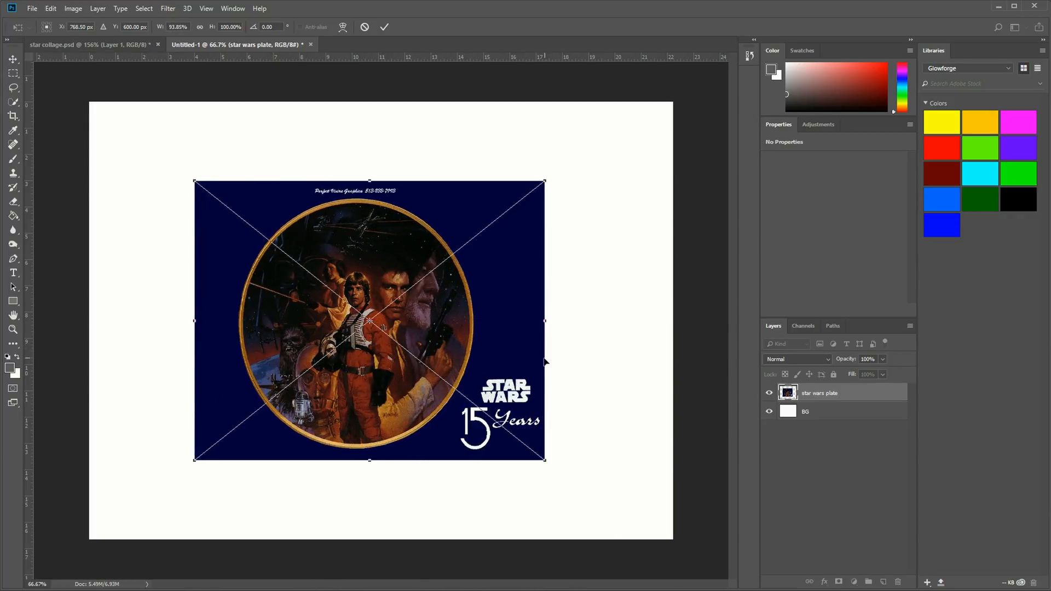
key(ctrl+z)
drag(383, 467, 399, 308)
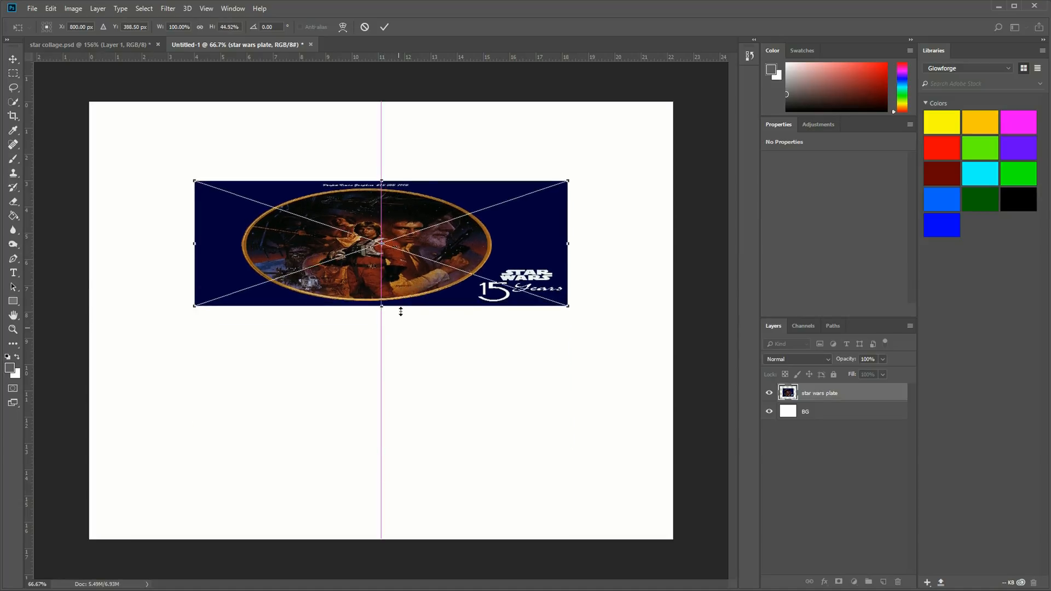
key(ctrl+z)
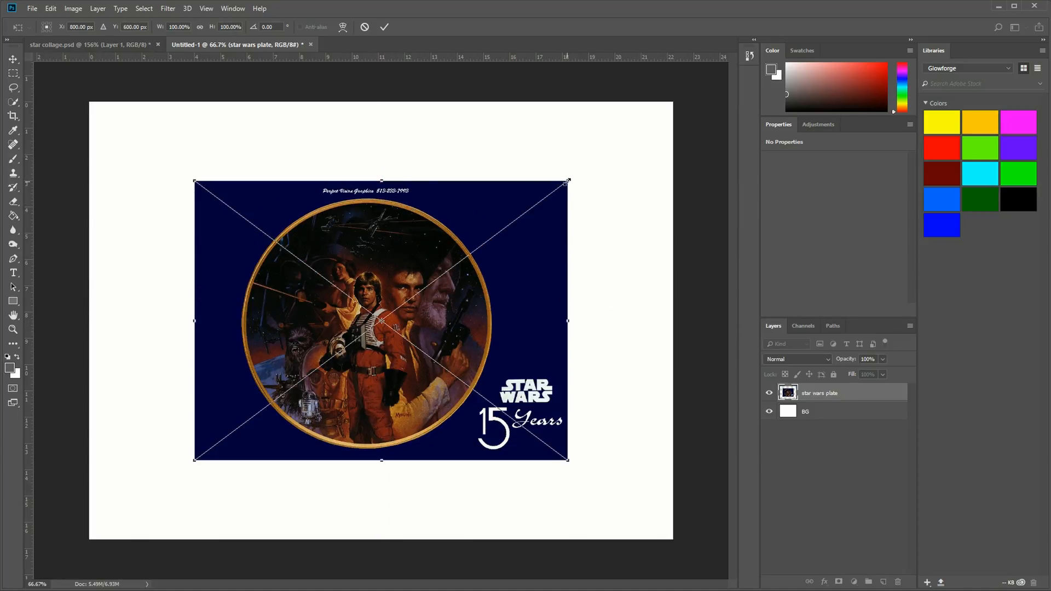
Scale the placed plate image proportionally to about 154%, position it at about X 845.5 px, Y 600.5 px, and commit the transform.
drag(567, 182, 619, 208)
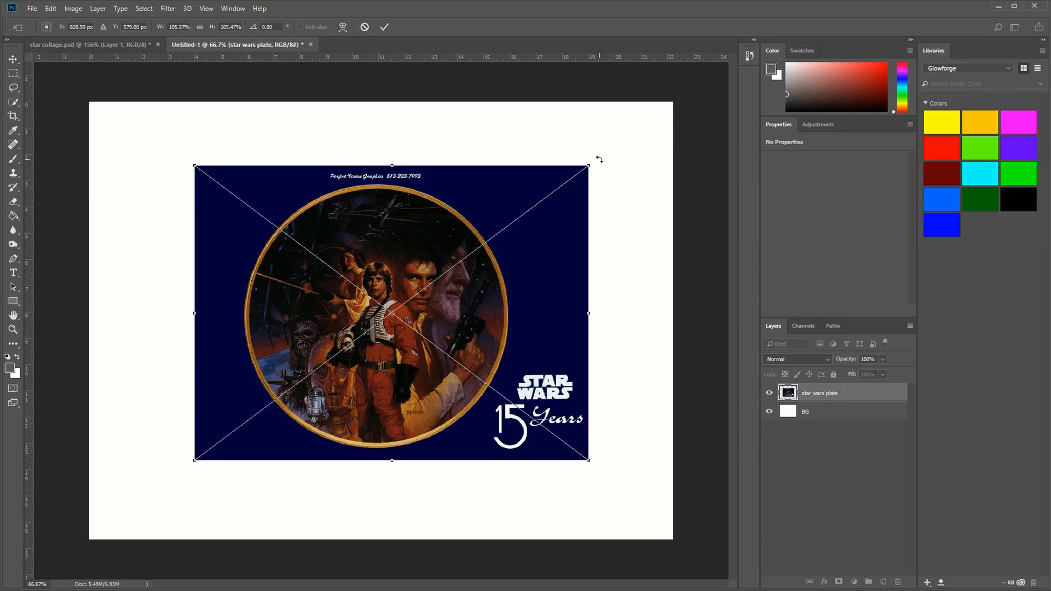
drag(602, 160, 519, 216)
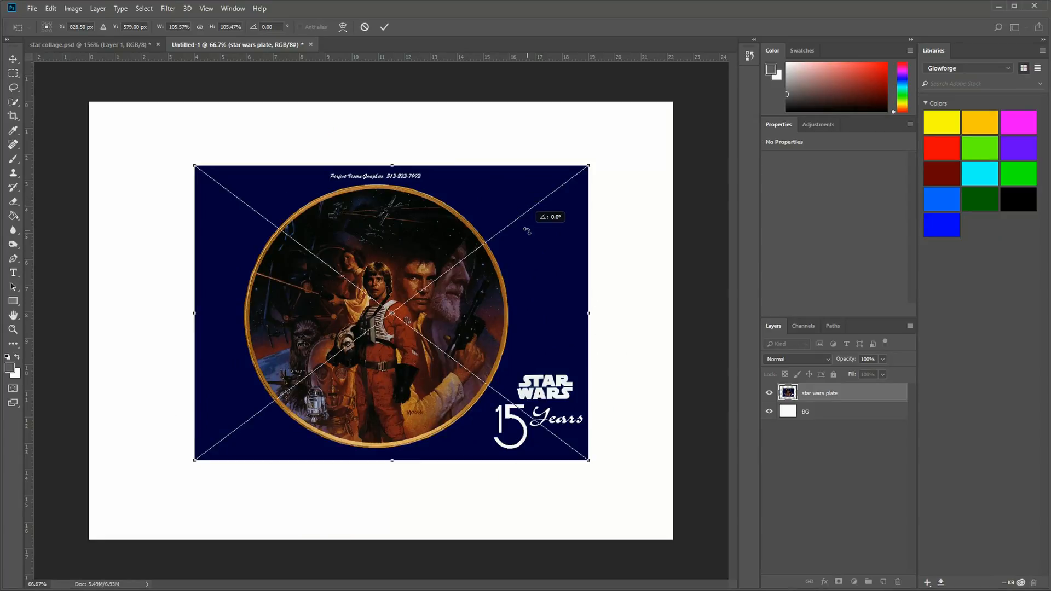
drag(587, 166, 767, 32)
drag(616, 212, 515, 292)
drag(513, 289, 513, 290)
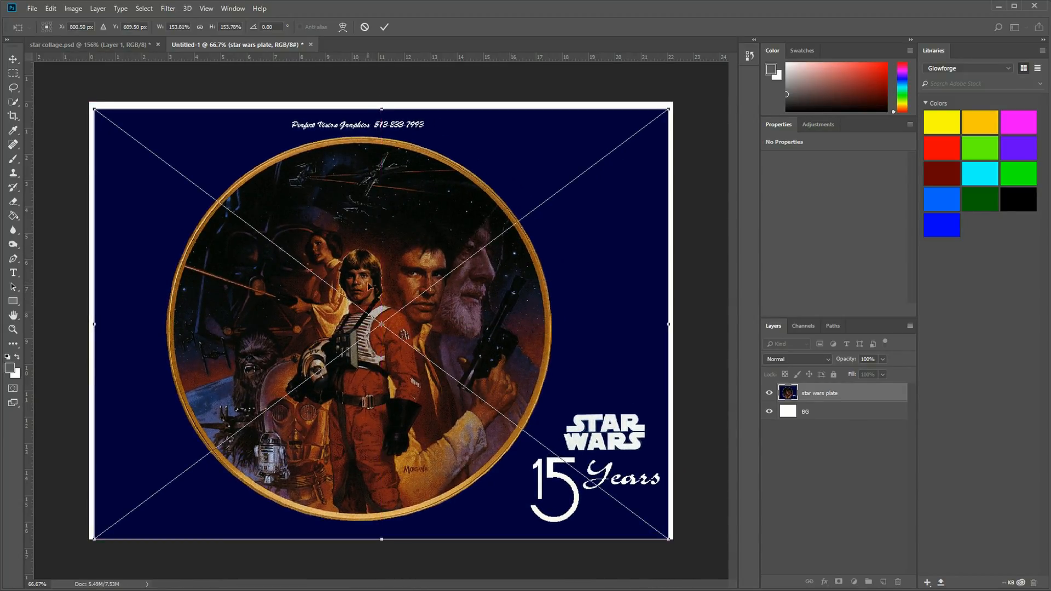
drag(381, 259, 406, 254)
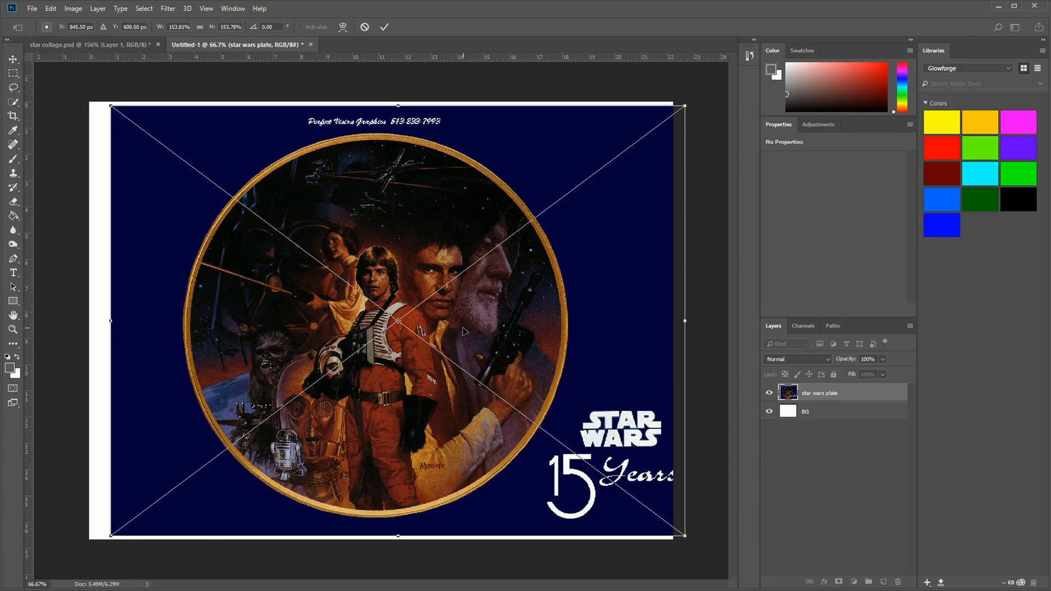
key(Return)
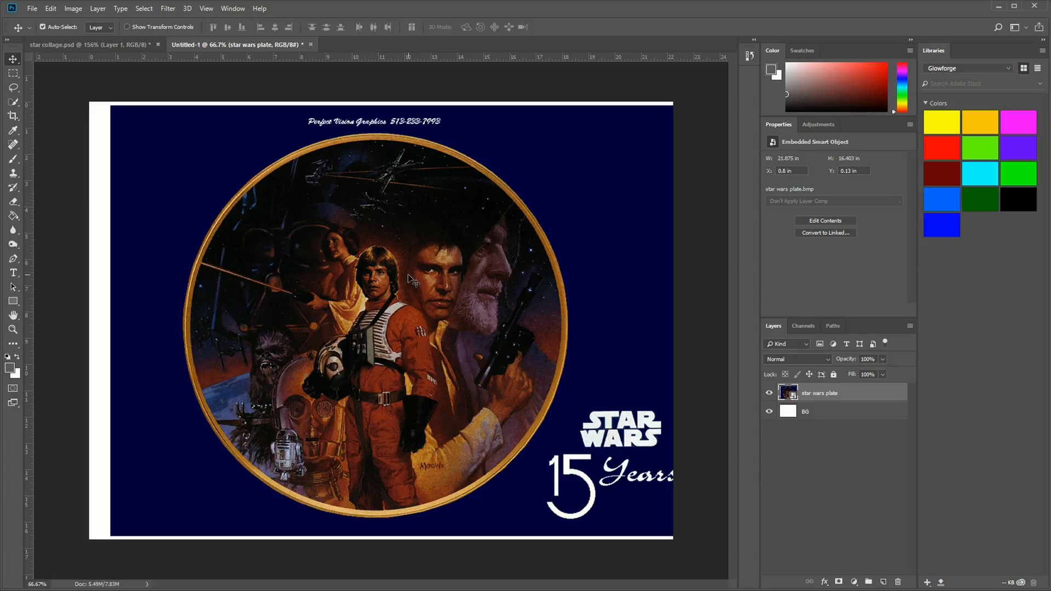
Toggle the visibility of the star wars plate and BG layers off and on, leaving both shown.
click(770, 393)
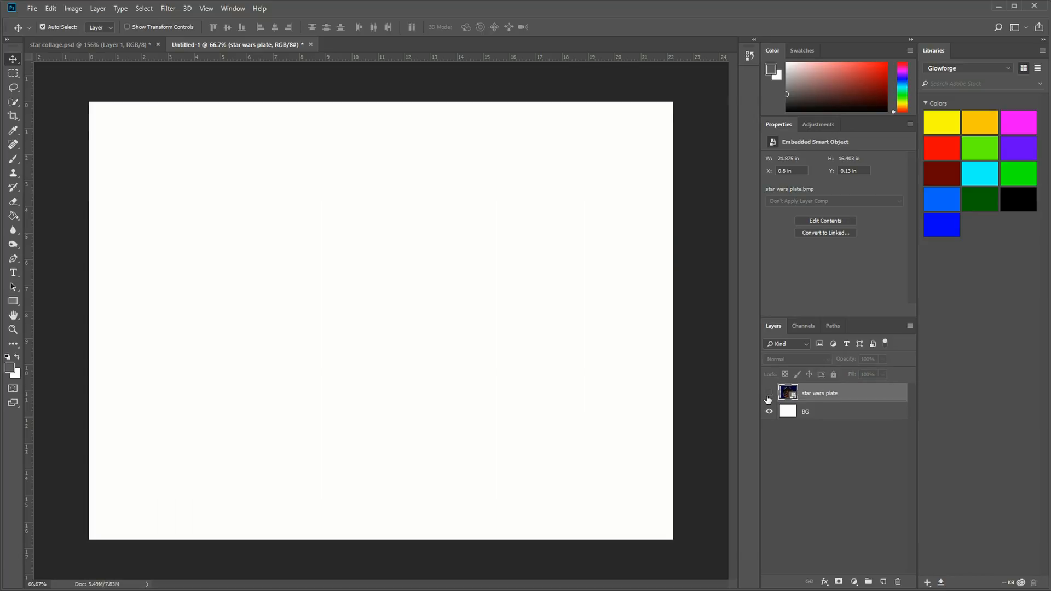
click(770, 393)
click(770, 393)
click(770, 393)
click(770, 395)
click(770, 395)
click(770, 395)
click(770, 412)
click(769, 412)
click(769, 393)
Move the star wars plate layer beneath the BG layer in the layer stack.
click(788, 409)
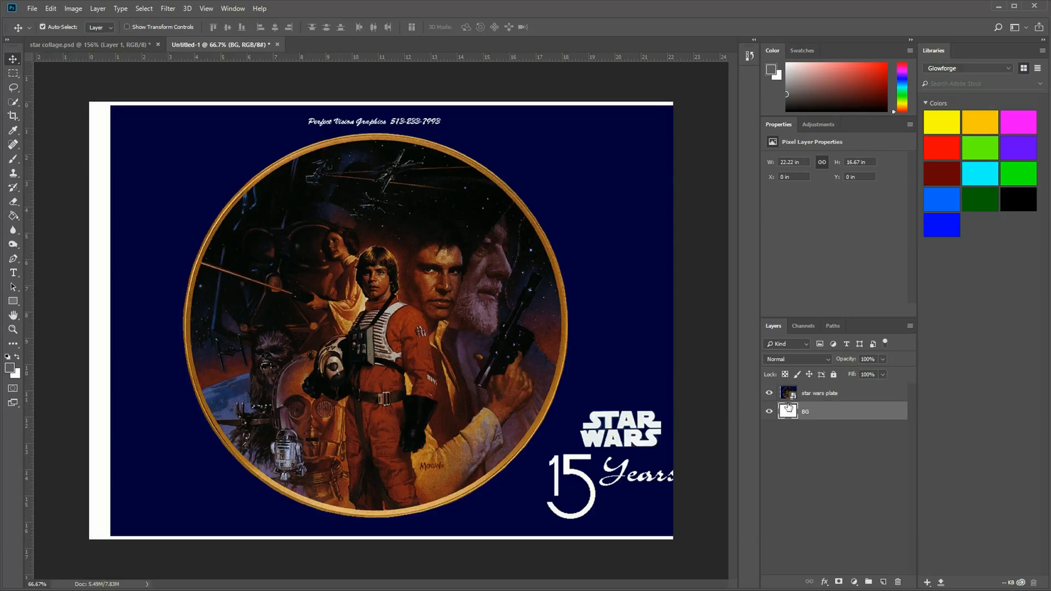
click(787, 394)
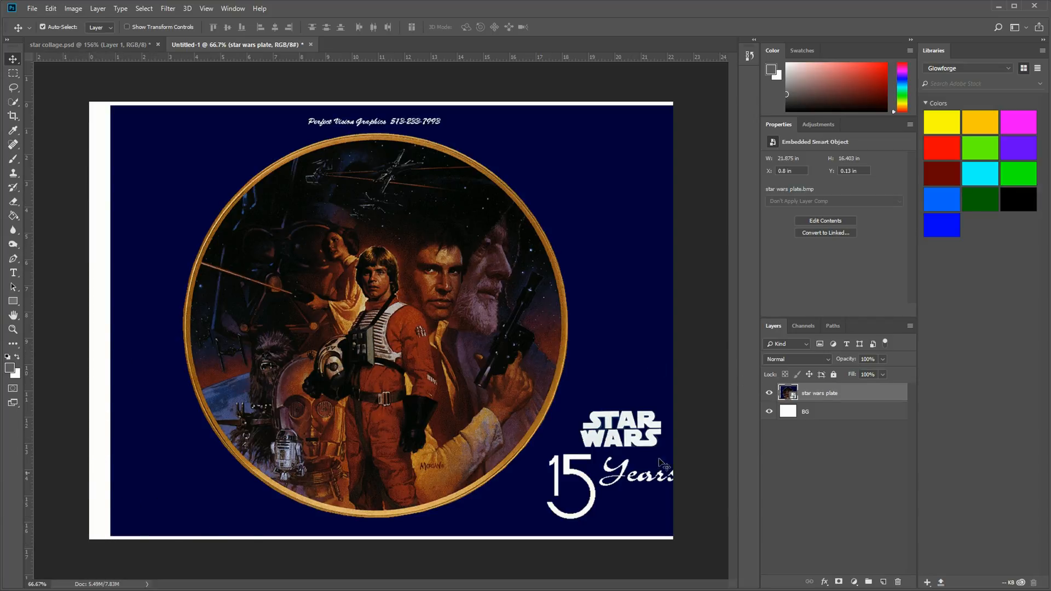
drag(790, 392, 790, 421)
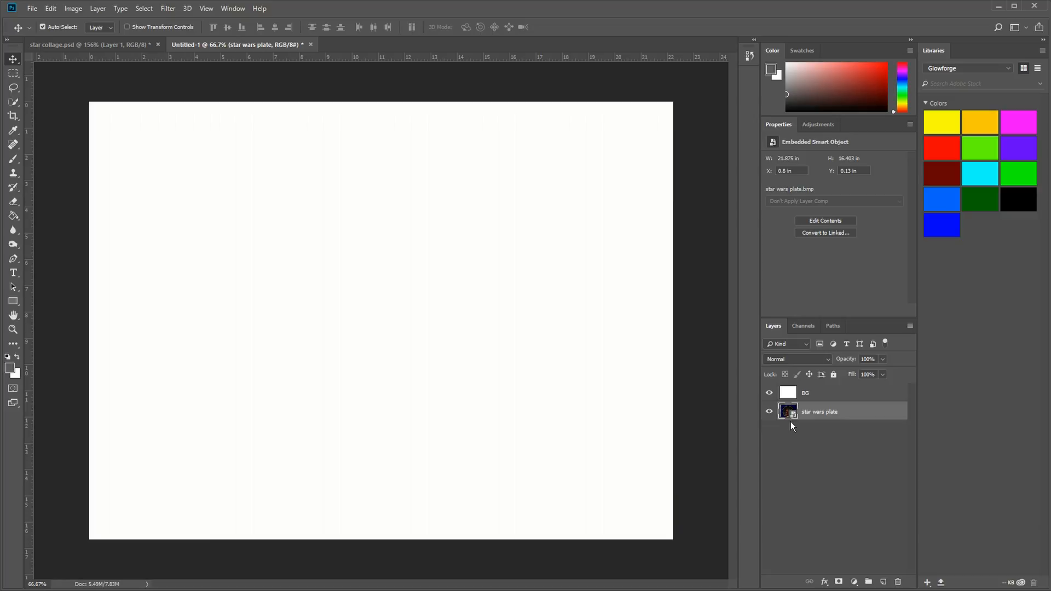
Hide and show the BG layer, and return the star wars plate layer above it.
click(791, 393)
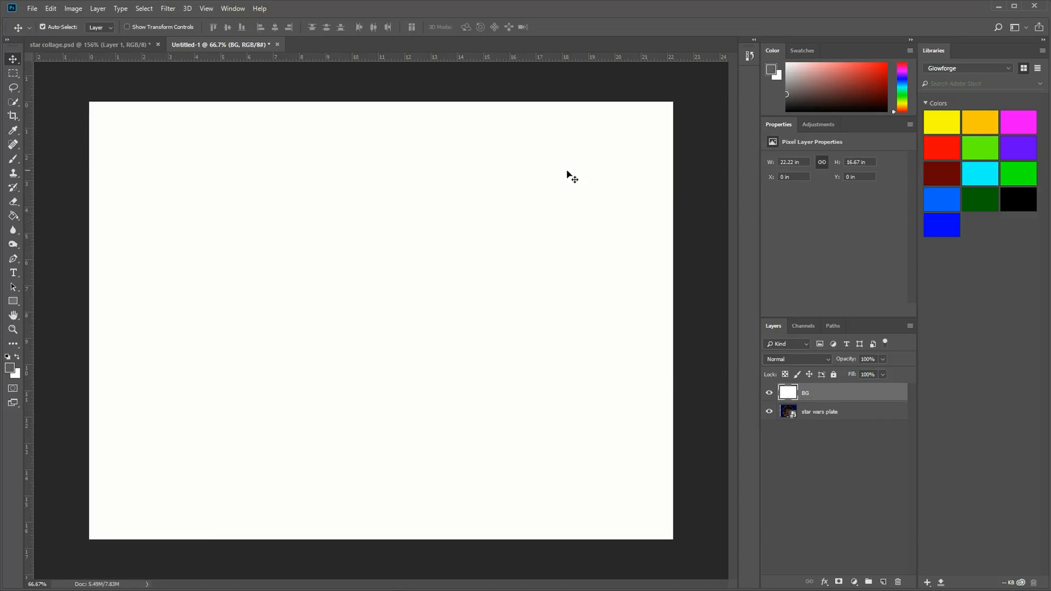
click(769, 393)
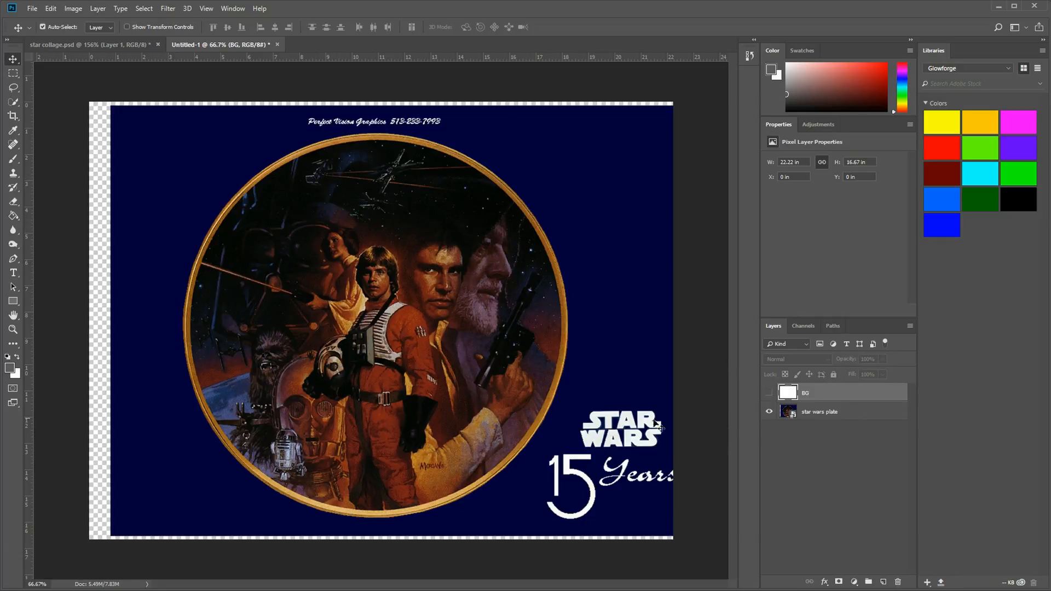
click(769, 393)
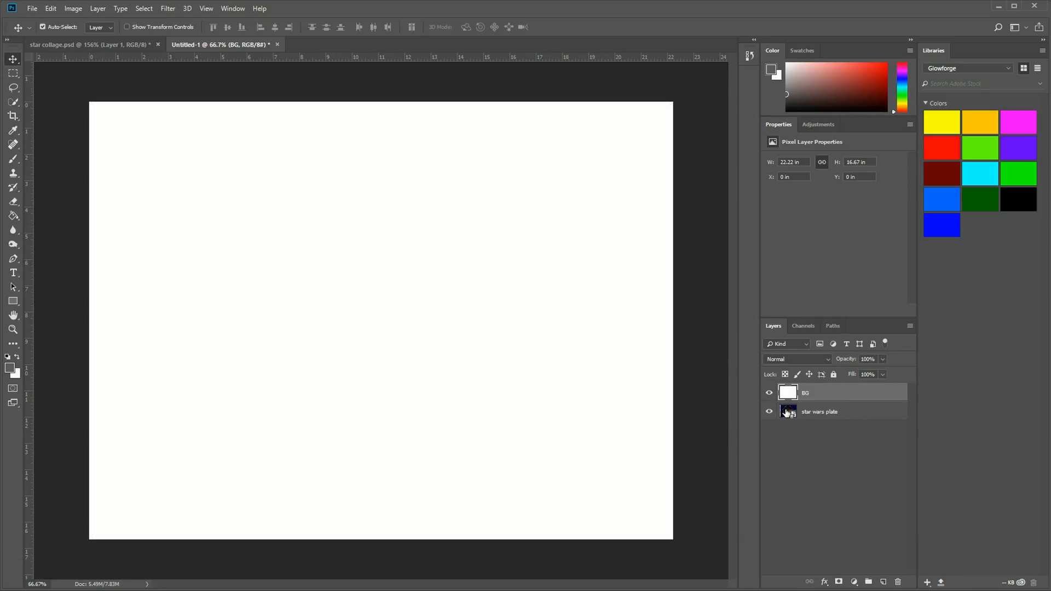
drag(788, 413, 788, 390)
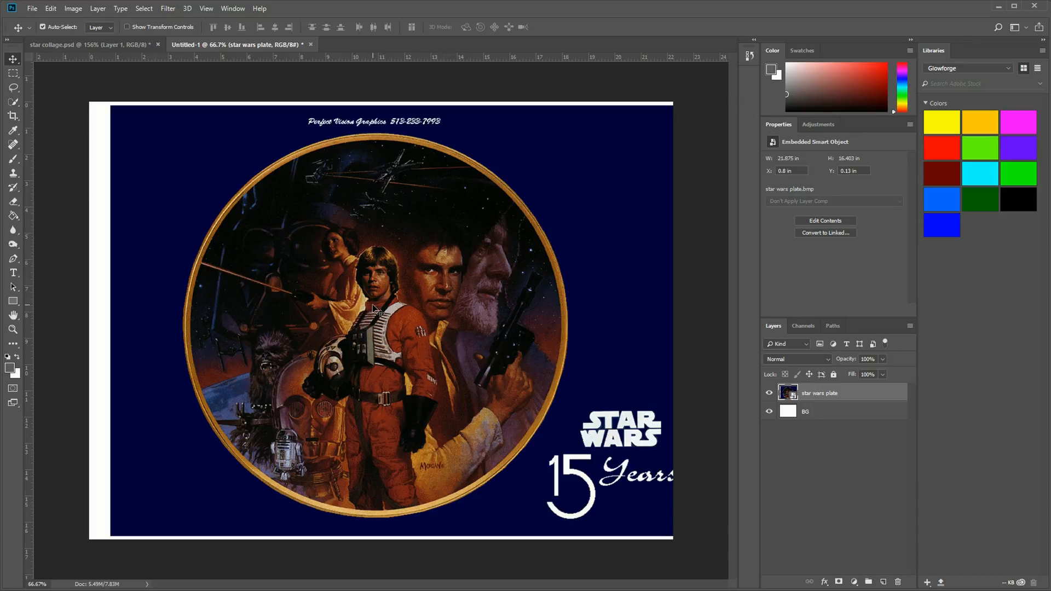
Examine the star wars plate image close up at 200–300% and zoomed out at 25%, and fit the whole canvas in view.
key(ctrl+plus)
key(ctrl+plus)
key(ctrl+minus)
key(ctrl+minus)
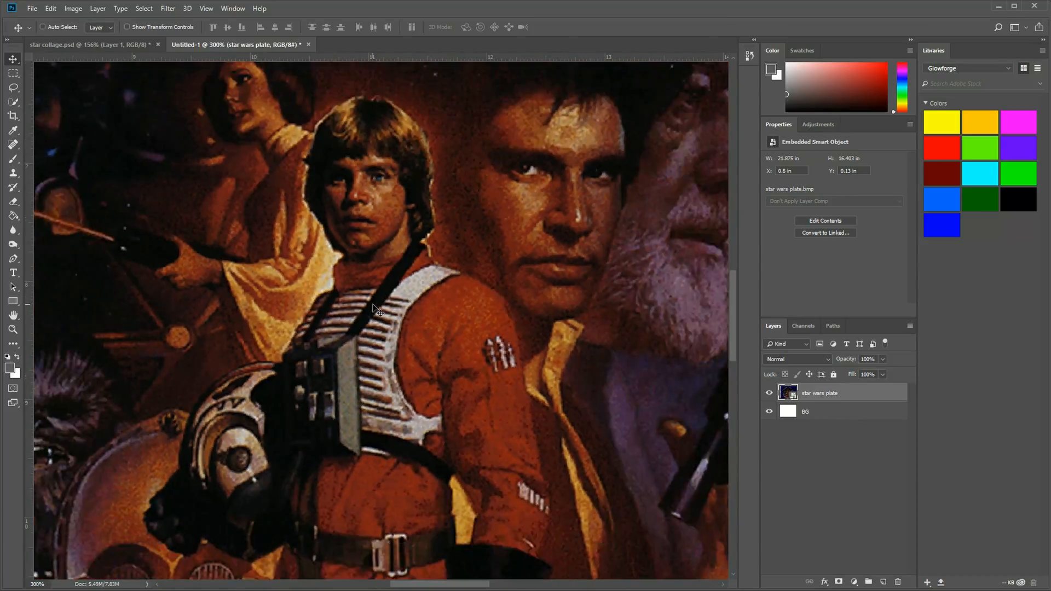
key(ctrl+plus)
key(ctrl+plus)
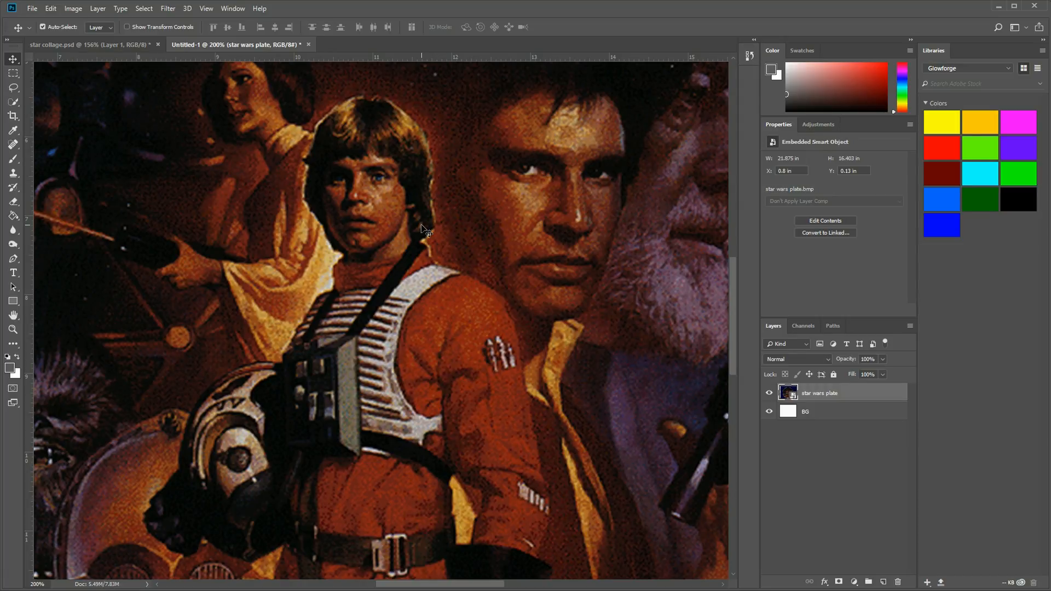
key(ctrl+0)
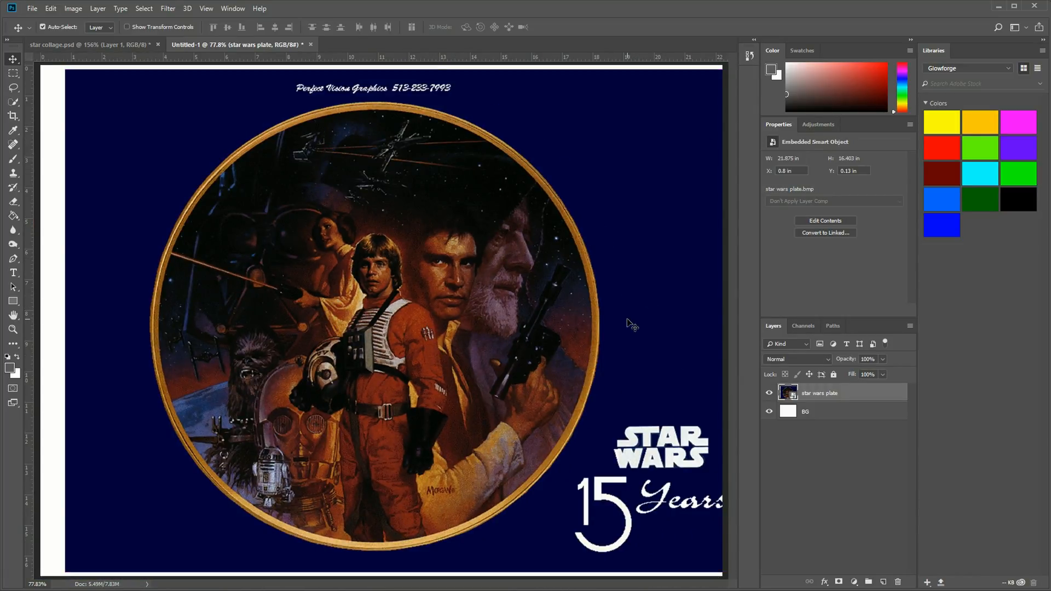
key(ctrl+minus)
key(ctrl+minus)
key(ctrl+minus)
key(ctrl+minus)
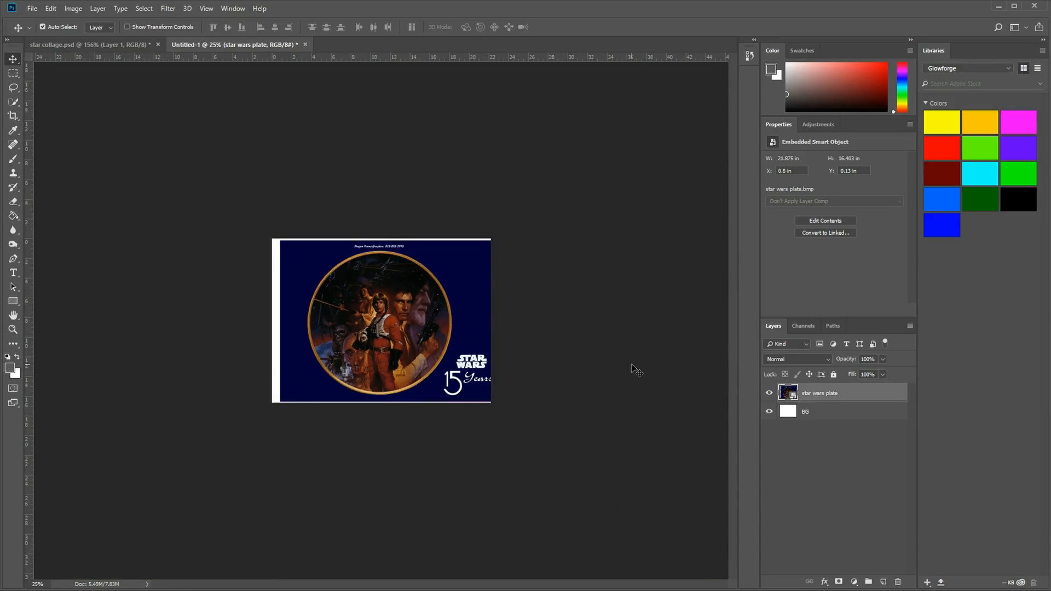
key(ctrl+0)
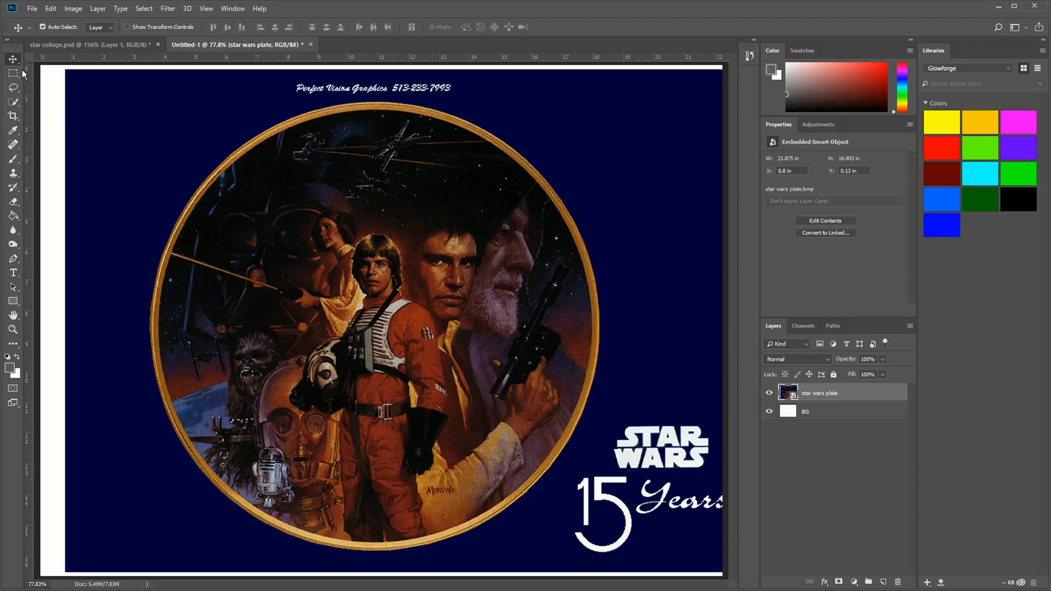
Move the star wars plate layer to about X 4.72 in, Y 2.8 in, and return it to X 0.8 in, Y 0.13 in.
drag(191, 114, 312, 195)
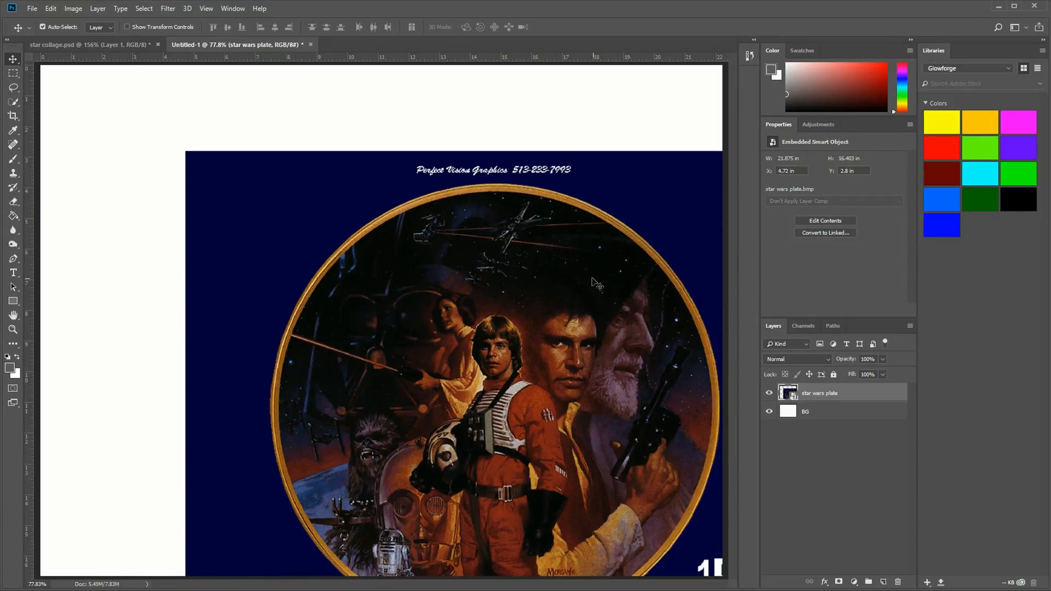
drag(586, 280, 465, 200)
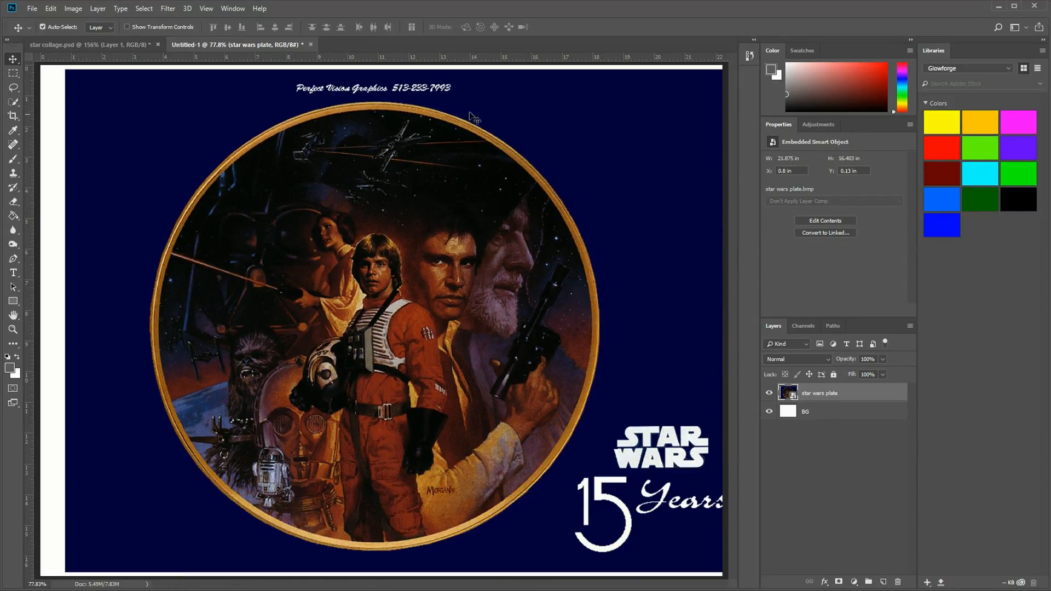
Inspect the faces, blaster and gold rim of the plate image at 300%, and return to the full-canvas view.
key(ctrl+plus)
key(ctrl+plus)
key(ctrl+plus)
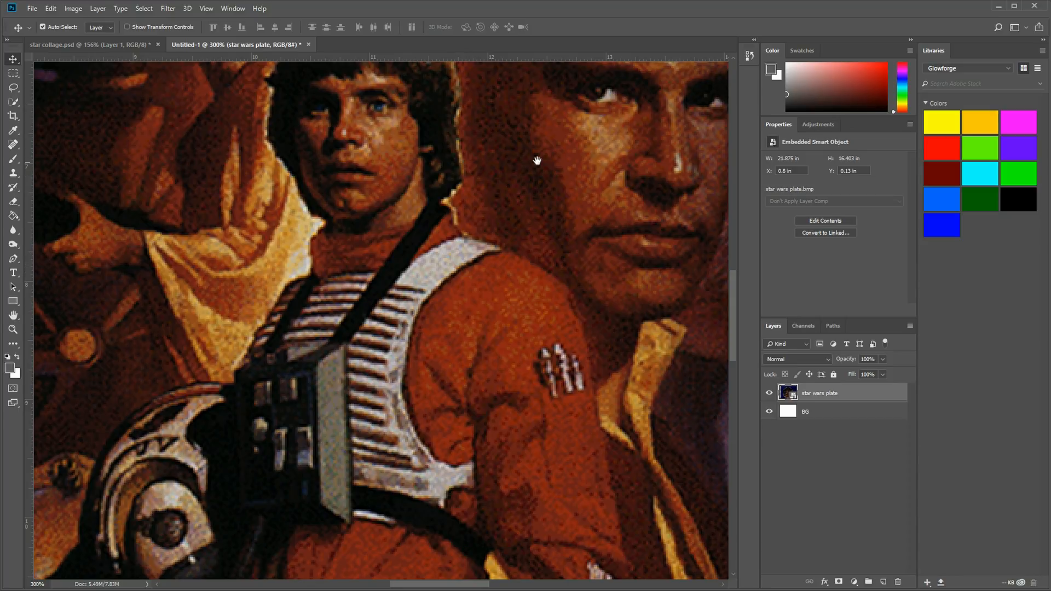
drag(649, 169, 167, 445)
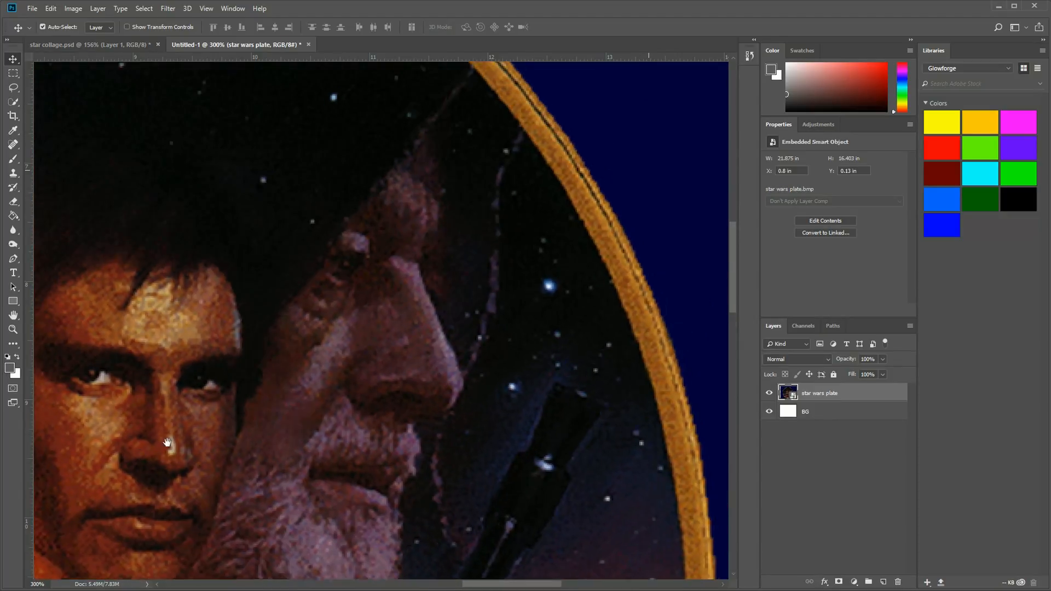
drag(429, 365, 535, 319)
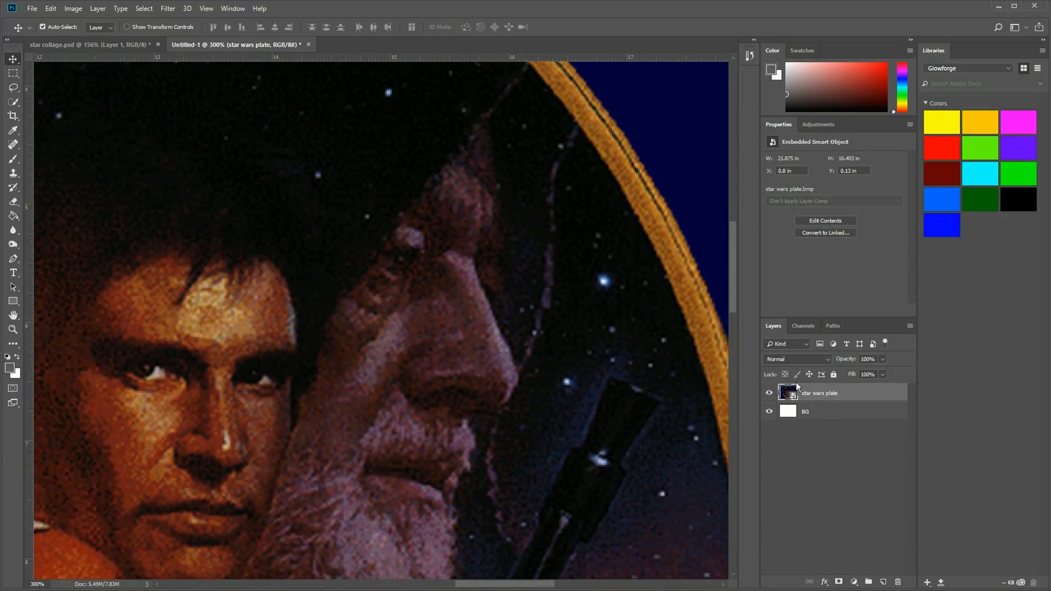
drag(199, 386, 516, 347)
drag(483, 383, 280, 280)
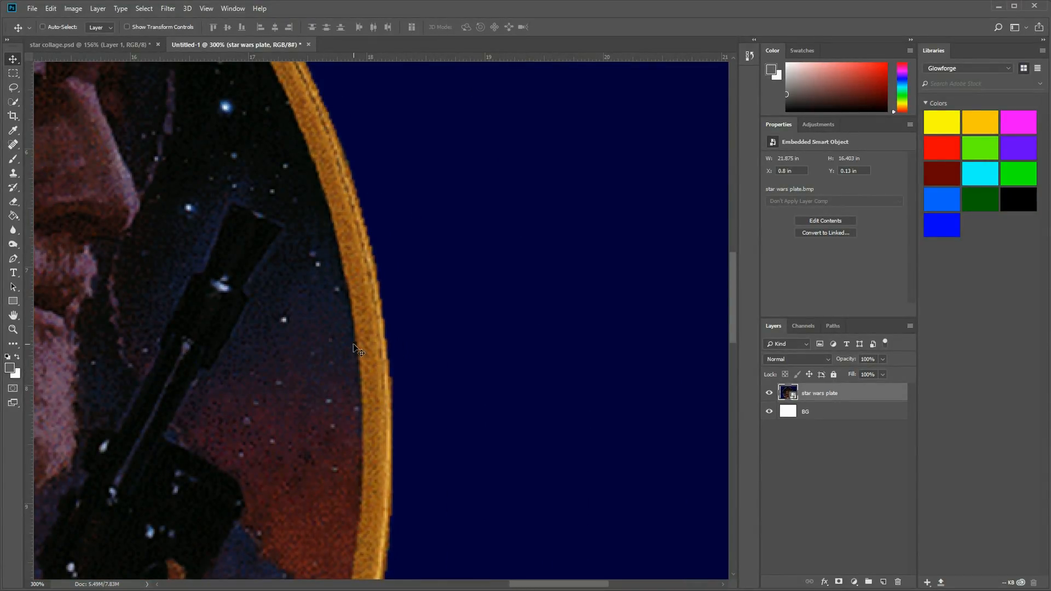
key(ctrl+0)
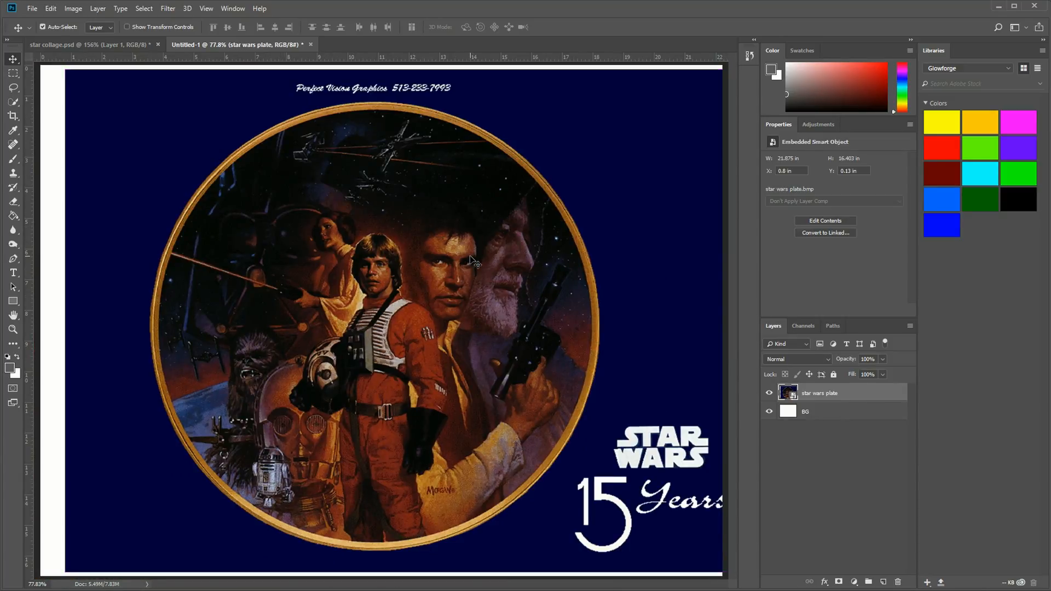